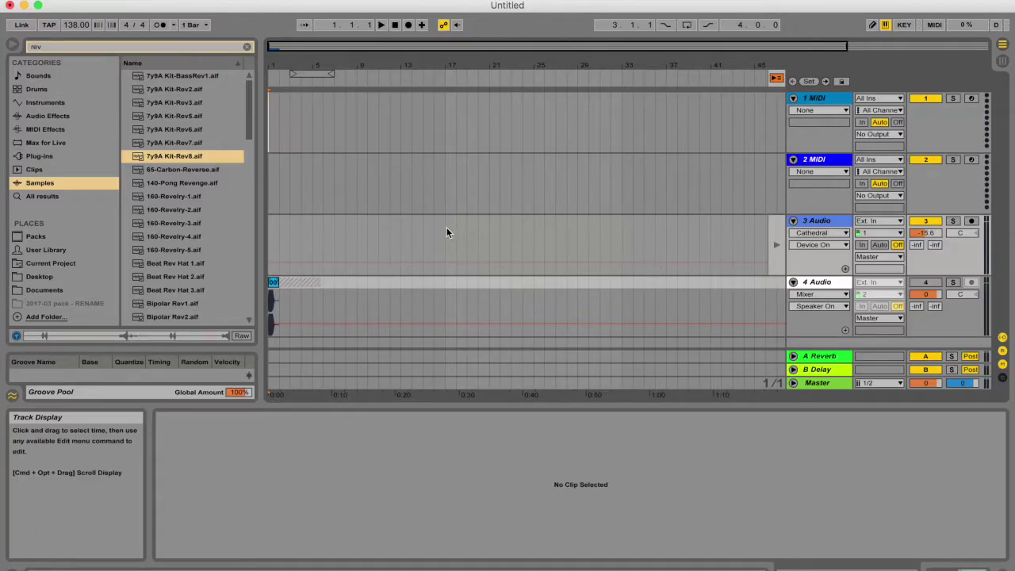
# Select the short frozen vocal clip on track 4 and bring up its freeze-tail options.
pyautogui.click(274, 284)
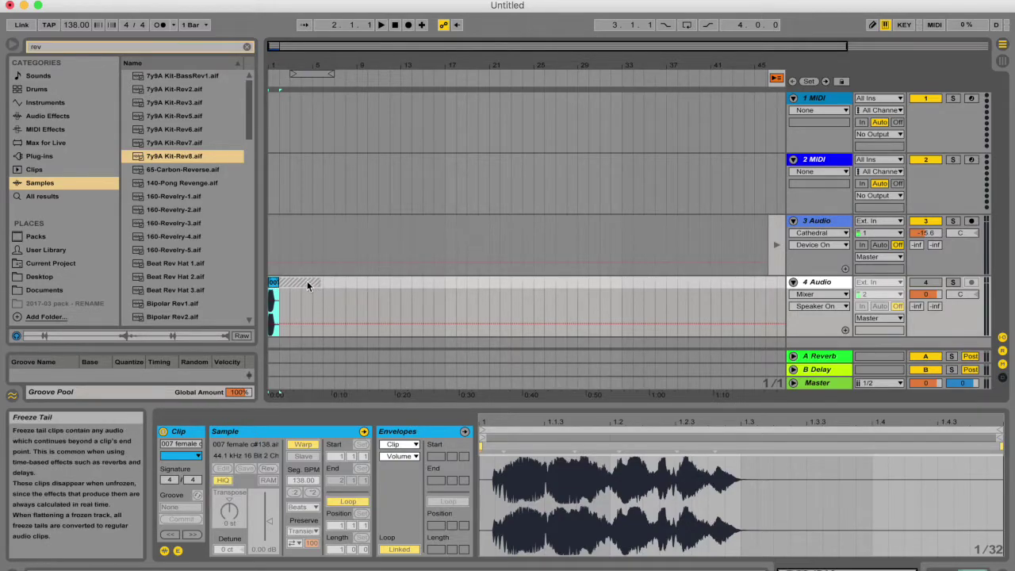
pyautogui.rightClick(309, 287)
pyautogui.click(277, 295)
pyautogui.click(272, 305)
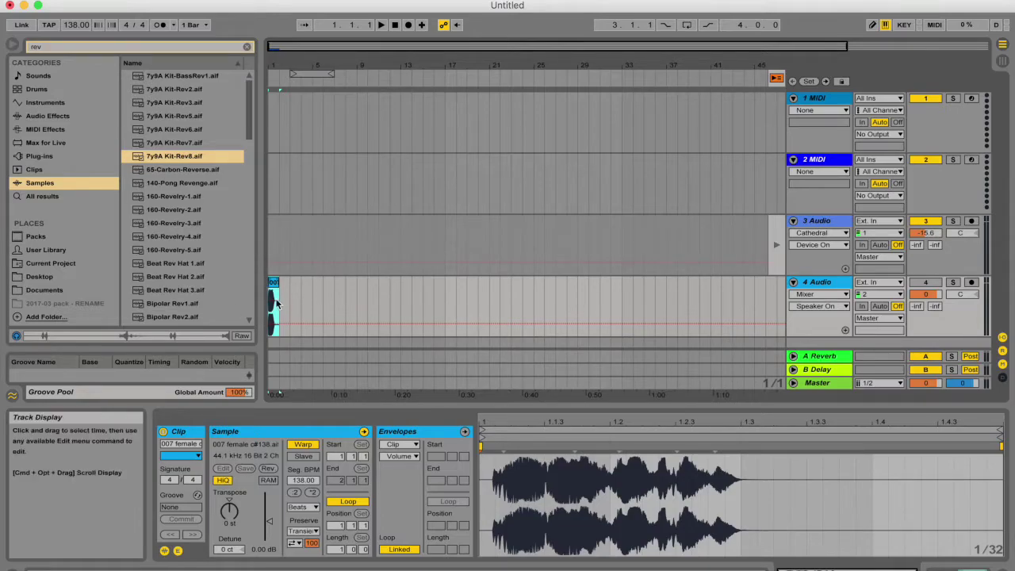
pyautogui.click(408, 25)
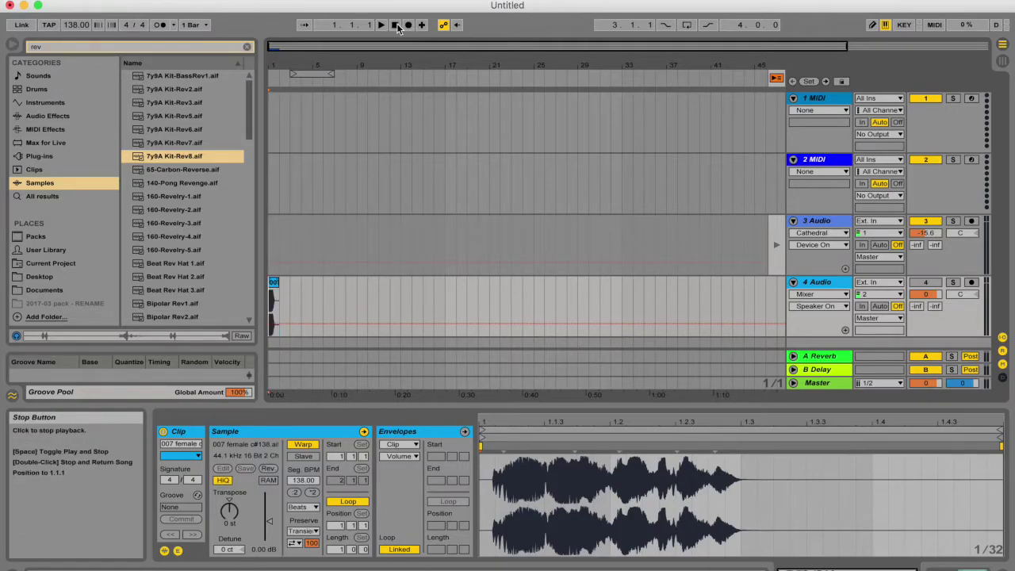
# Turn off track 4's Cathedral reverb and replay the clip from the start without it.
pyautogui.click(394, 25)
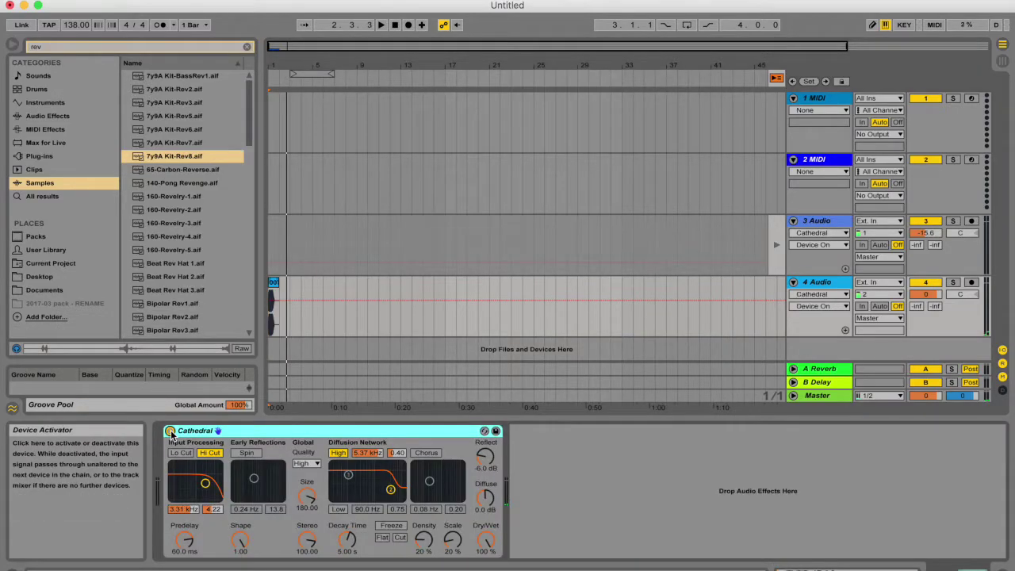
pyautogui.click(170, 432)
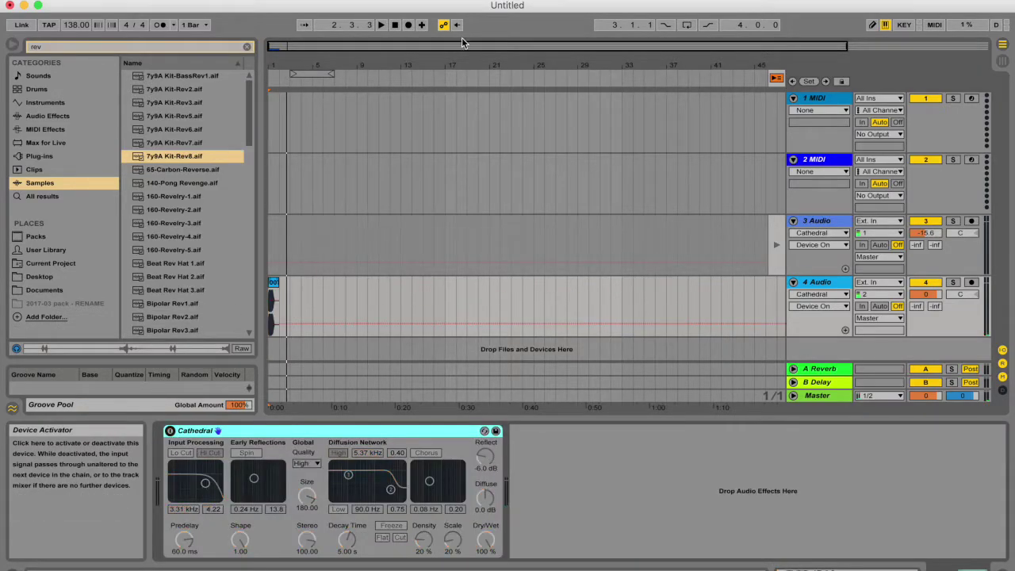
pyautogui.click(381, 25)
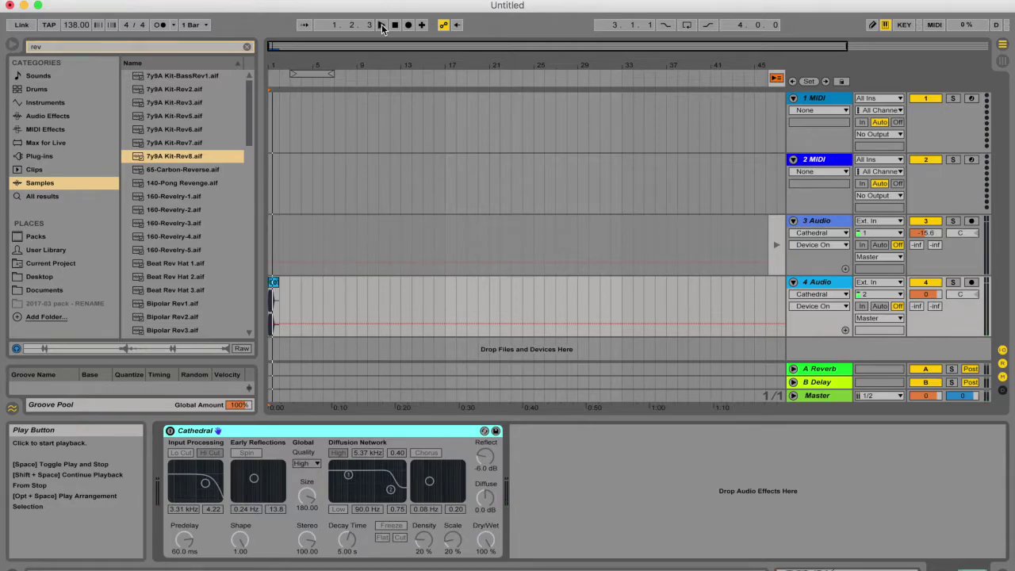
# Re-enable the Cathedral reverb and freeze track 4 so the reverb tail is rendered.
pyautogui.click(170, 431)
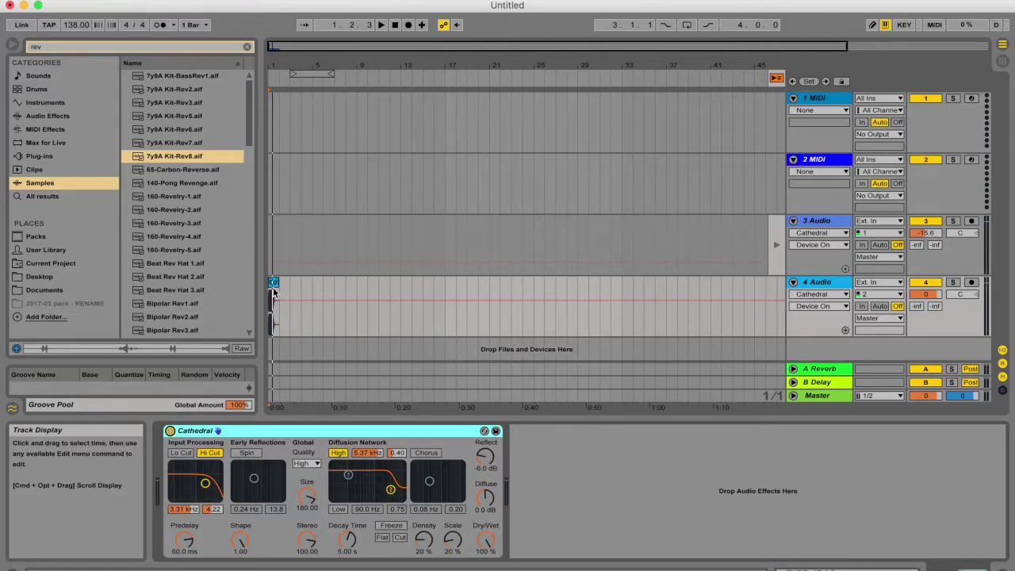
pyautogui.rightClick(273, 286)
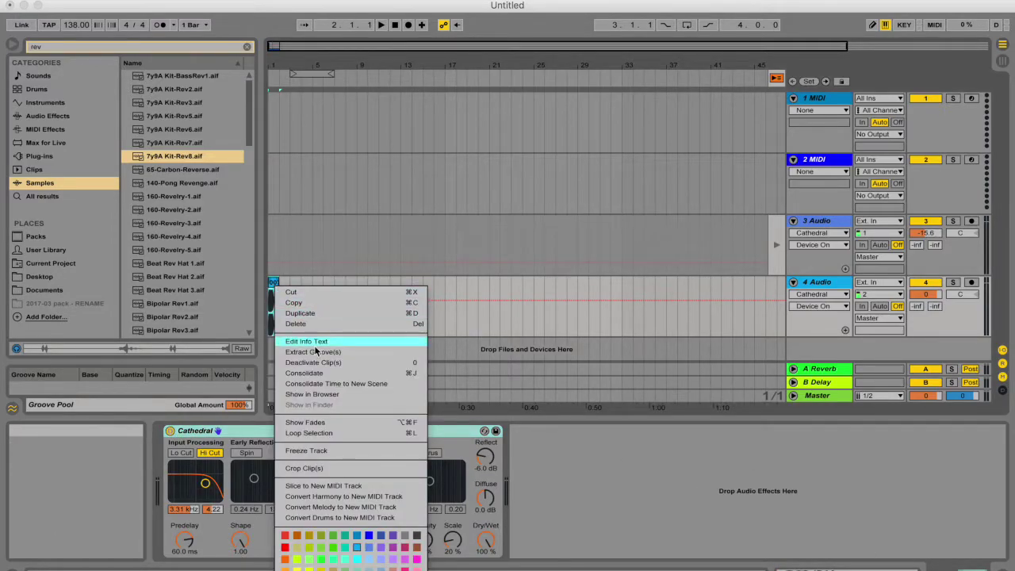
pyautogui.click(306, 451)
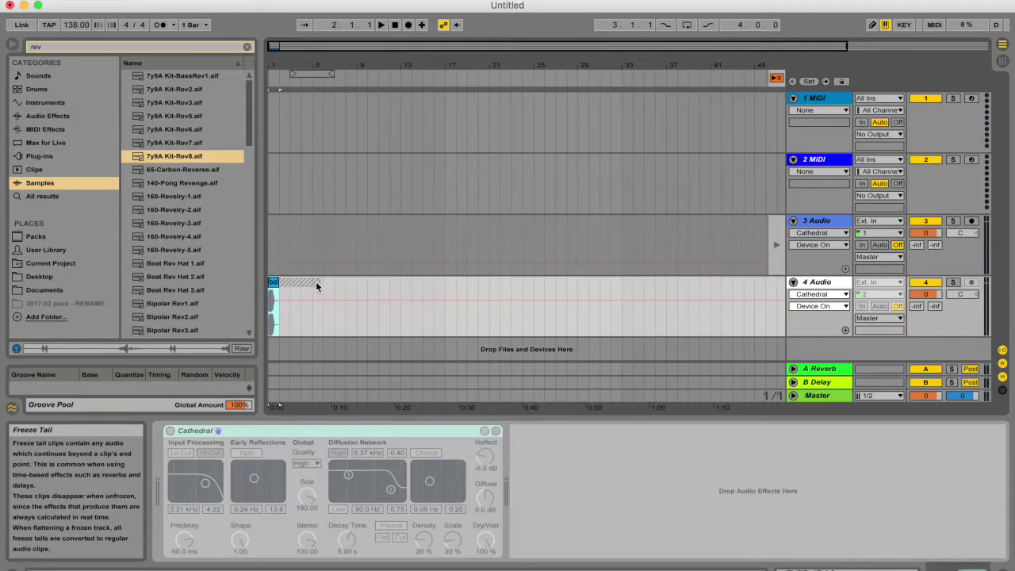
pyautogui.click(285, 293)
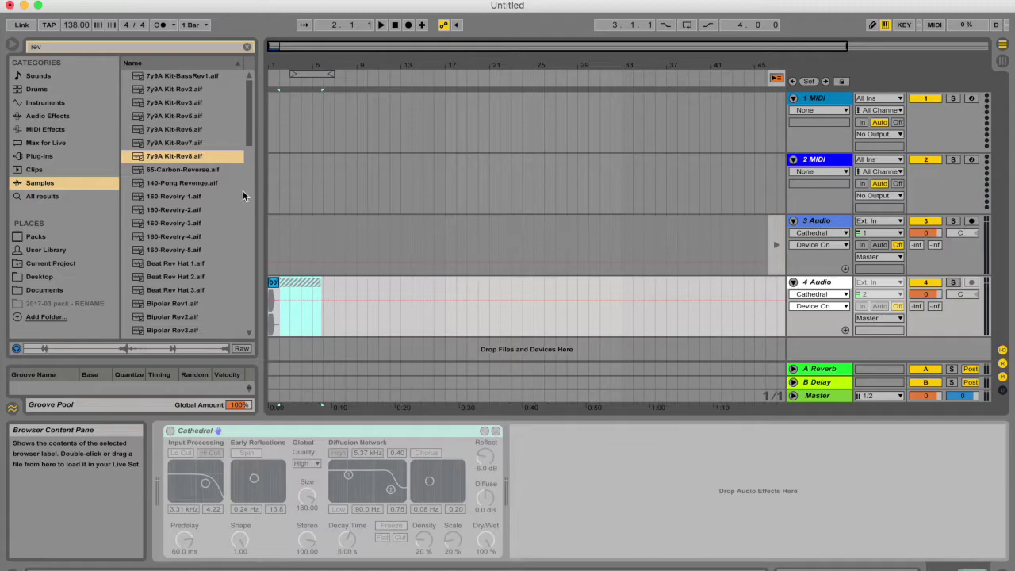
pyautogui.click(275, 286)
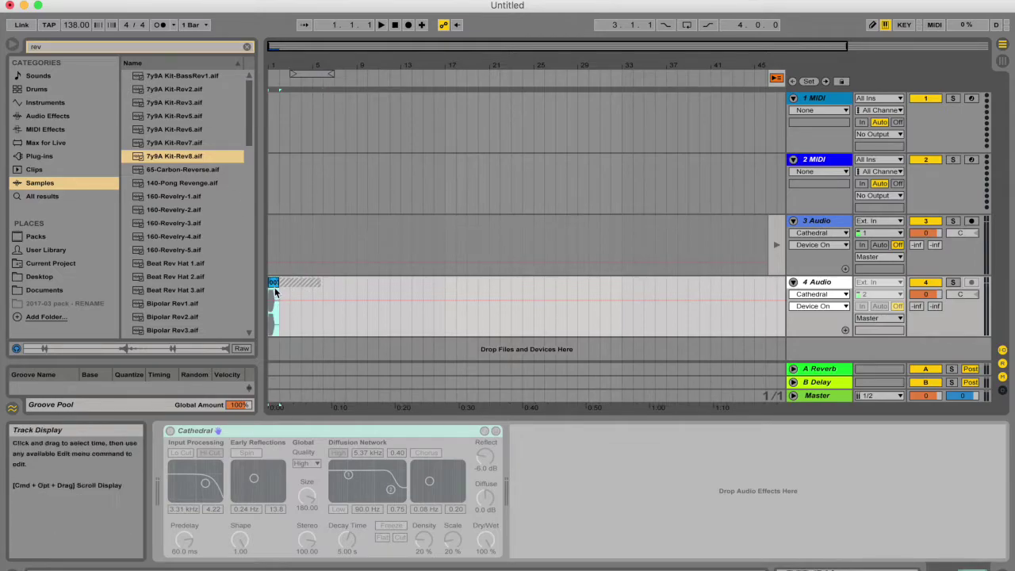
pyautogui.click(275, 288)
pyautogui.click(111, 2)
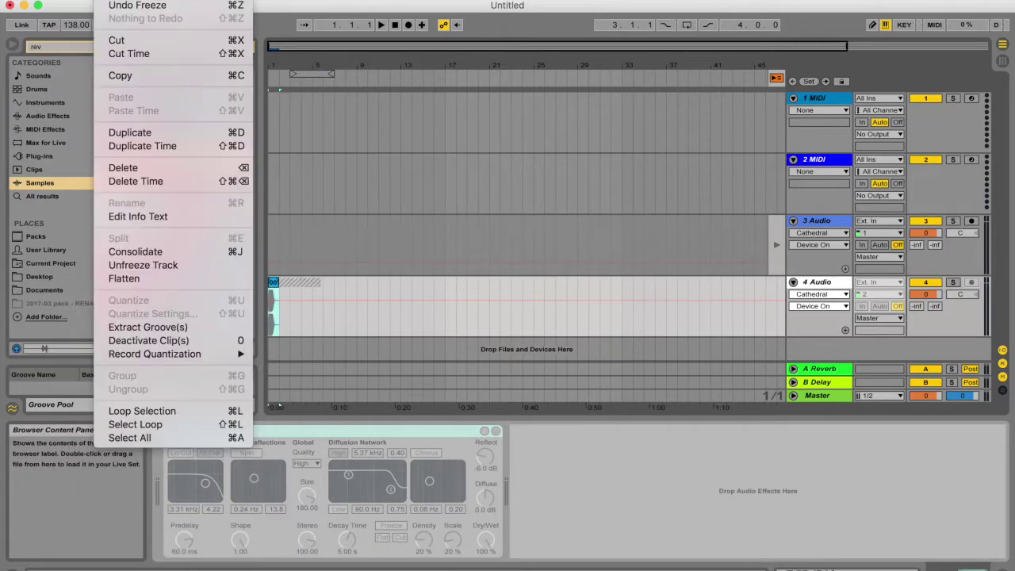
pyautogui.click(124, 278)
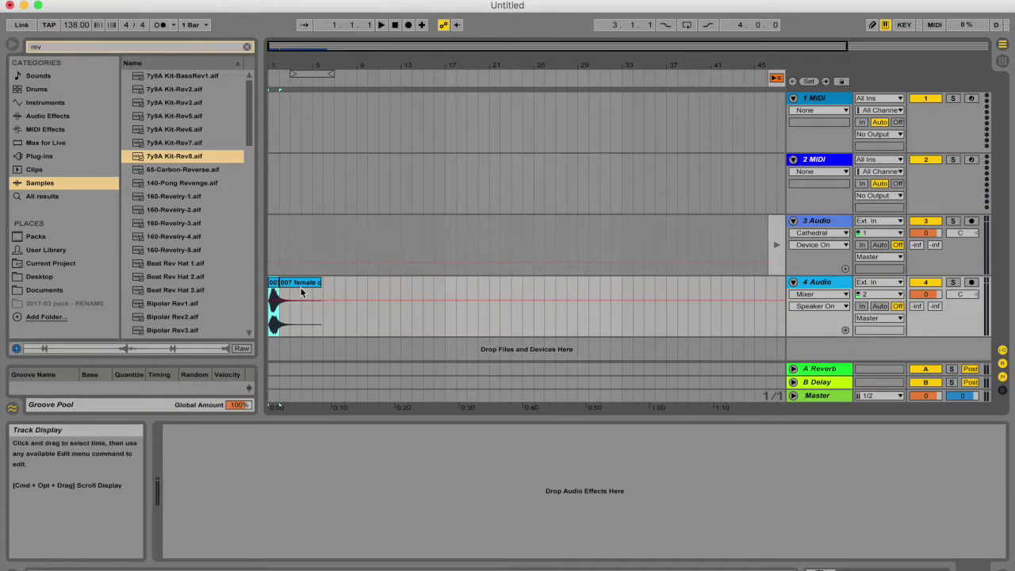
pyautogui.press('super+v')
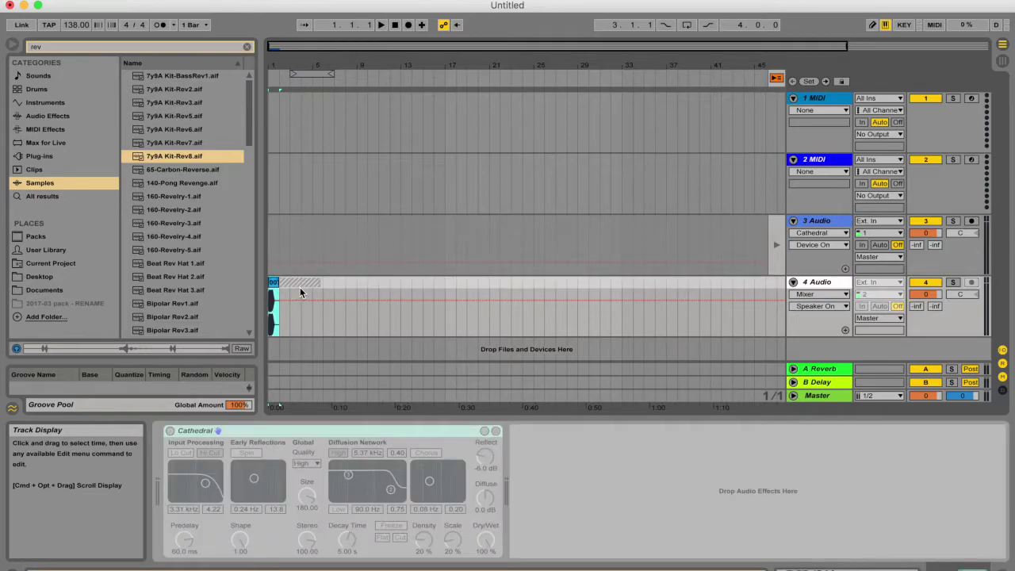
# Unfreeze track 4 and move the Cathedral input bandpass to 3.95 kHz with width 3.69.
pyautogui.click(289, 283)
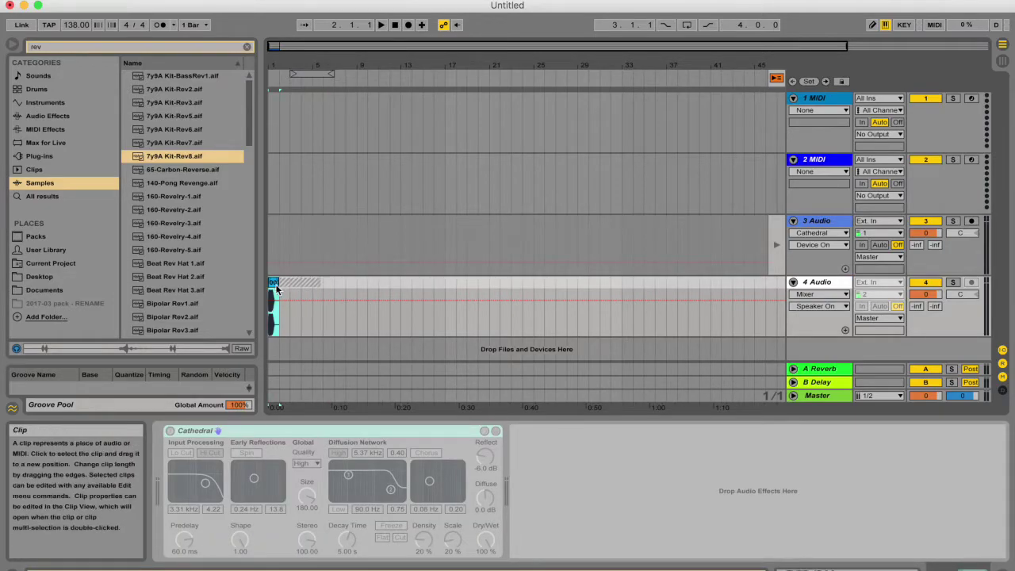
pyautogui.click(277, 289)
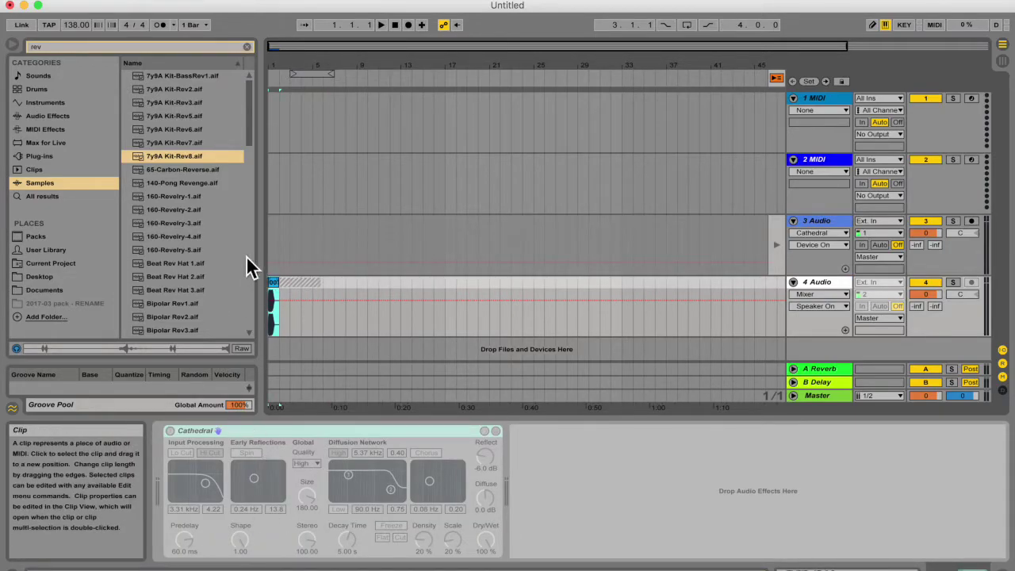
pyautogui.rightClick(272, 287)
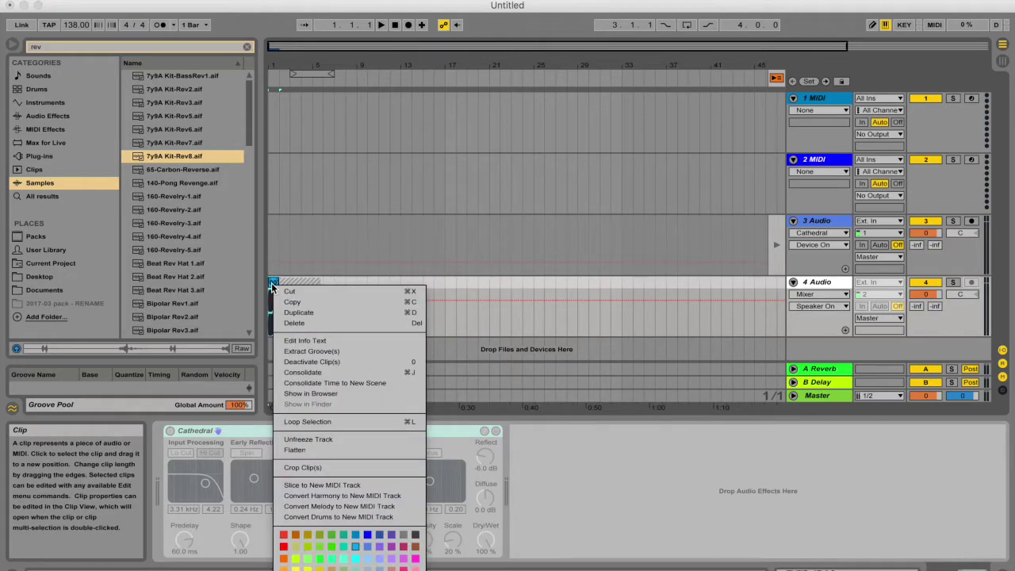
pyautogui.click(329, 442)
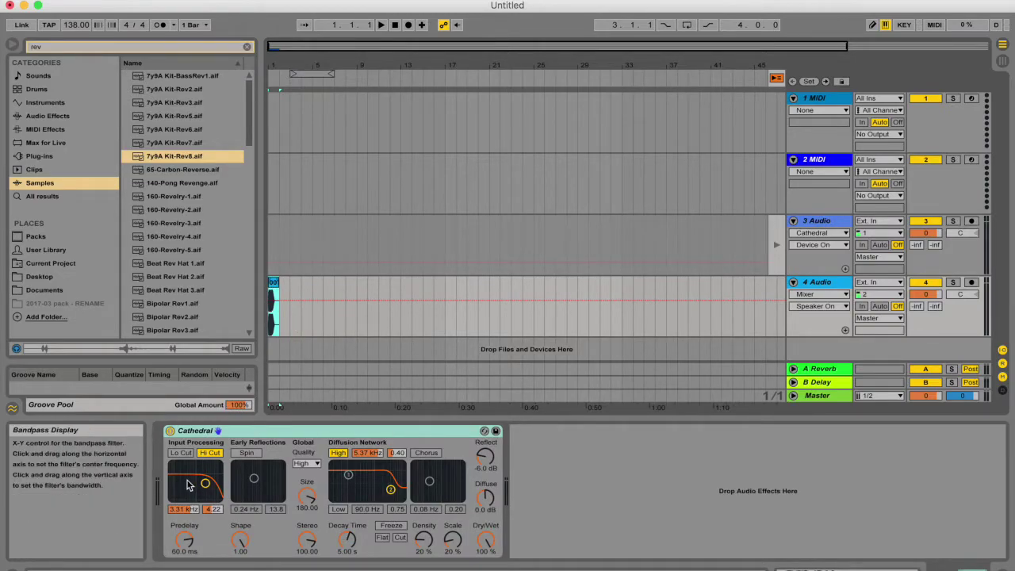
pyautogui.moveTo(206, 486)
pyautogui.mouseDown()
pyautogui.moveTo(205, 469)
pyautogui.moveTo(186, 479)
pyautogui.moveTo(208, 488)
pyautogui.mouseUp()
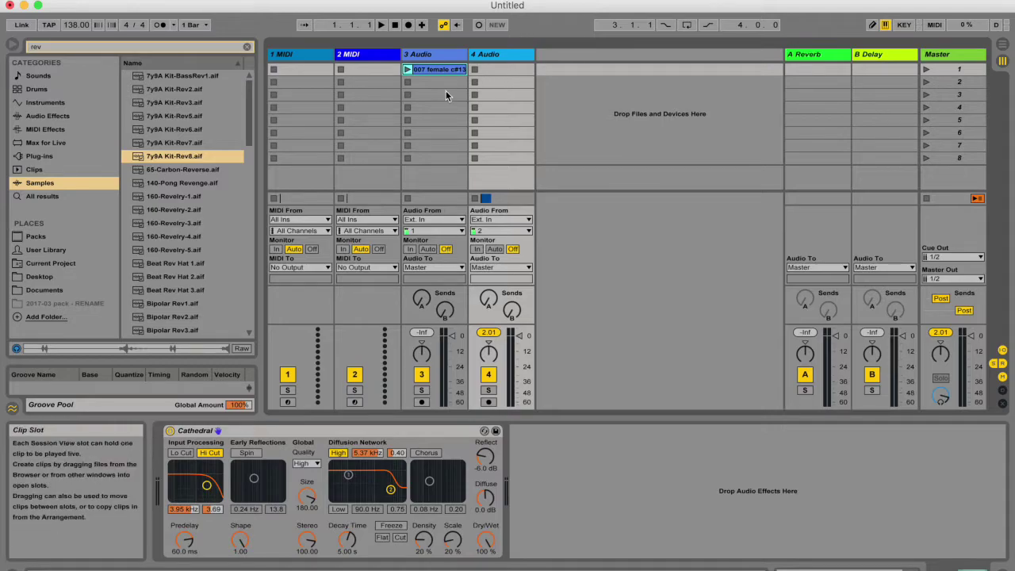
# Play track 3's clip, freeze the track, replay it frozen, then stop and select 3 Audio.
pyautogui.click(411, 69)
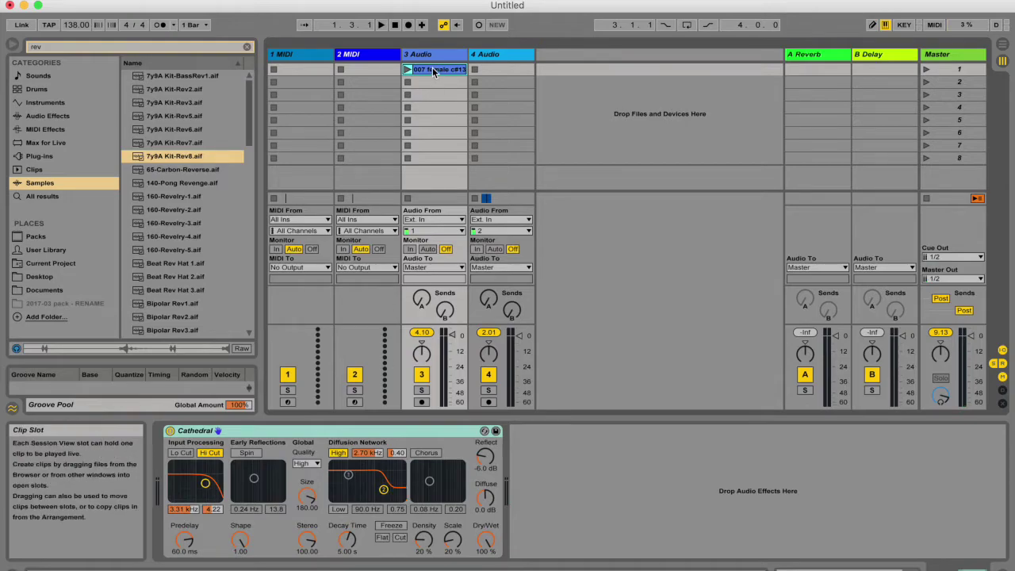
pyautogui.rightClick(433, 67)
pyautogui.click(467, 207)
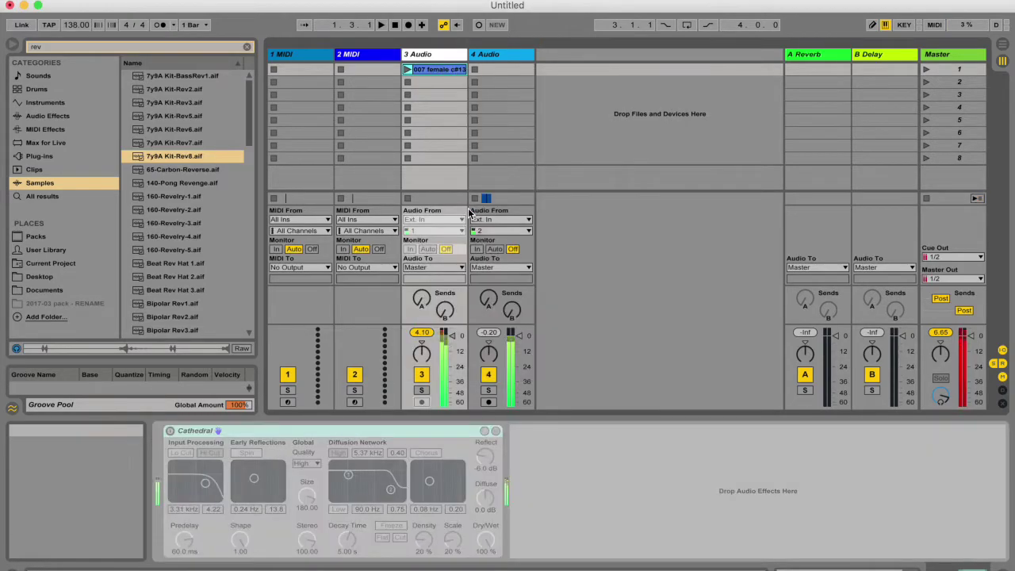
pyautogui.click(408, 70)
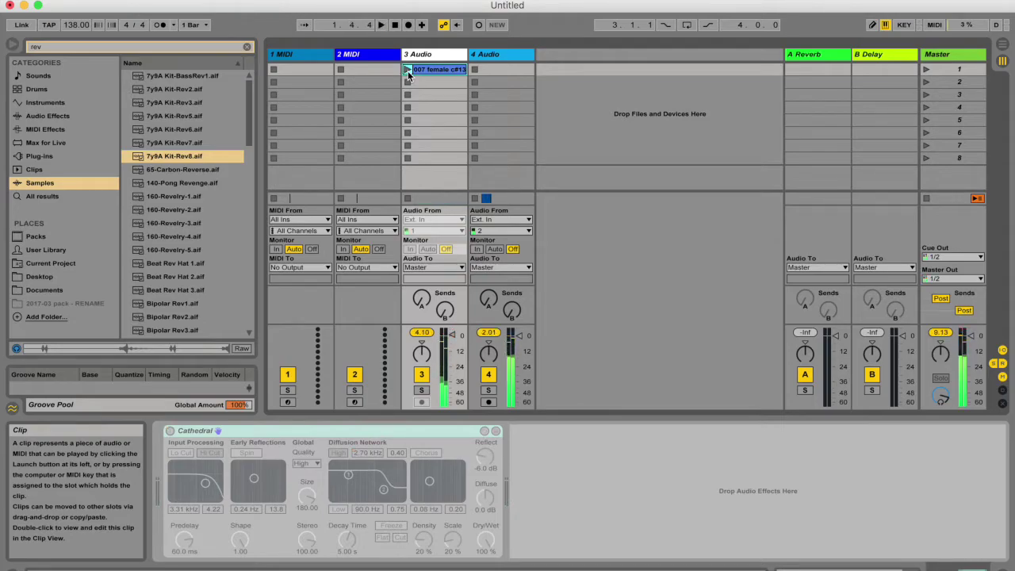
pyautogui.press('space')
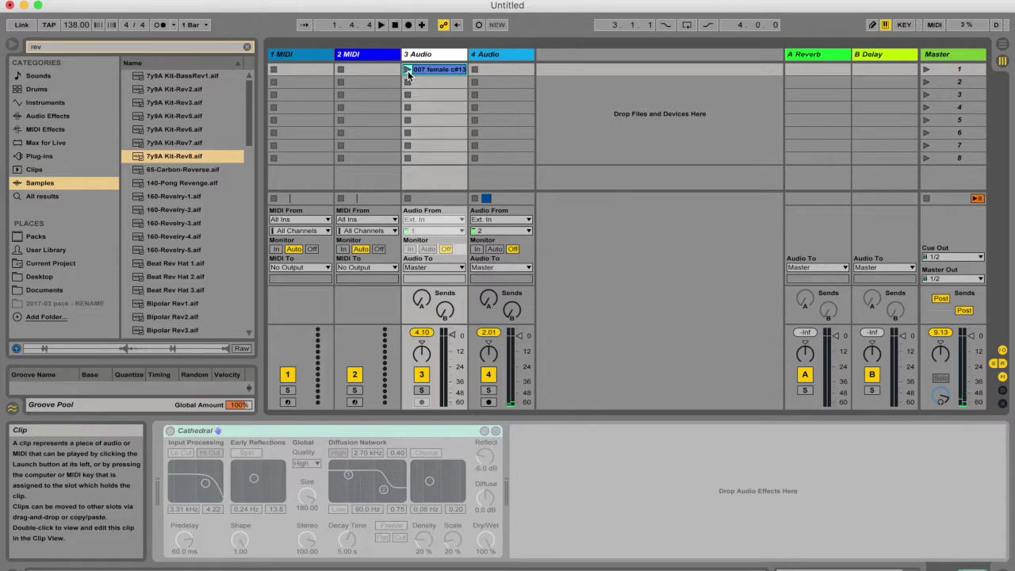
pyautogui.click(409, 73)
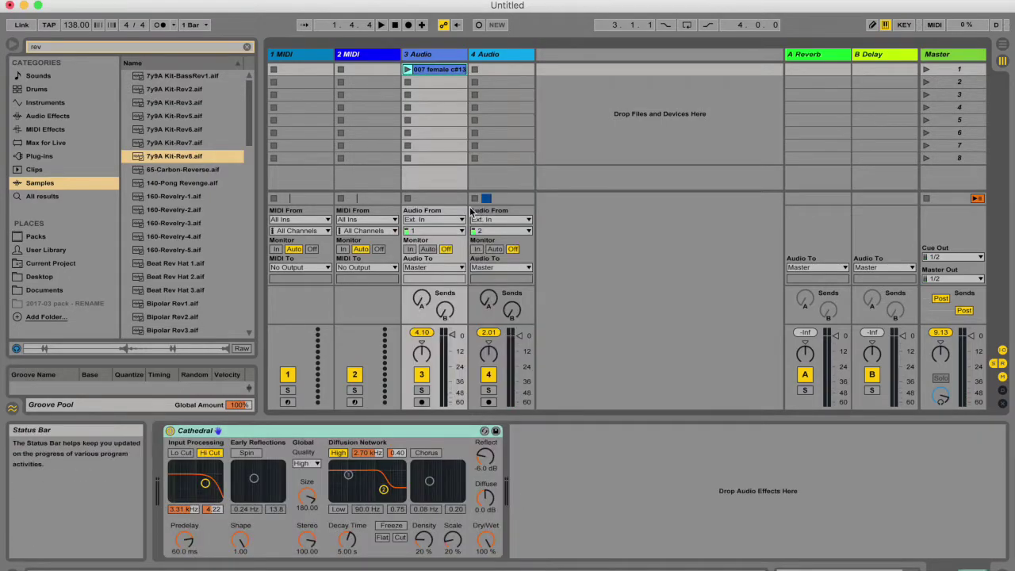
# Open track 3's clip, toggle envelope Linked, and hide then restore the Sample and Envelopes boxes.
pyautogui.click(438, 69)
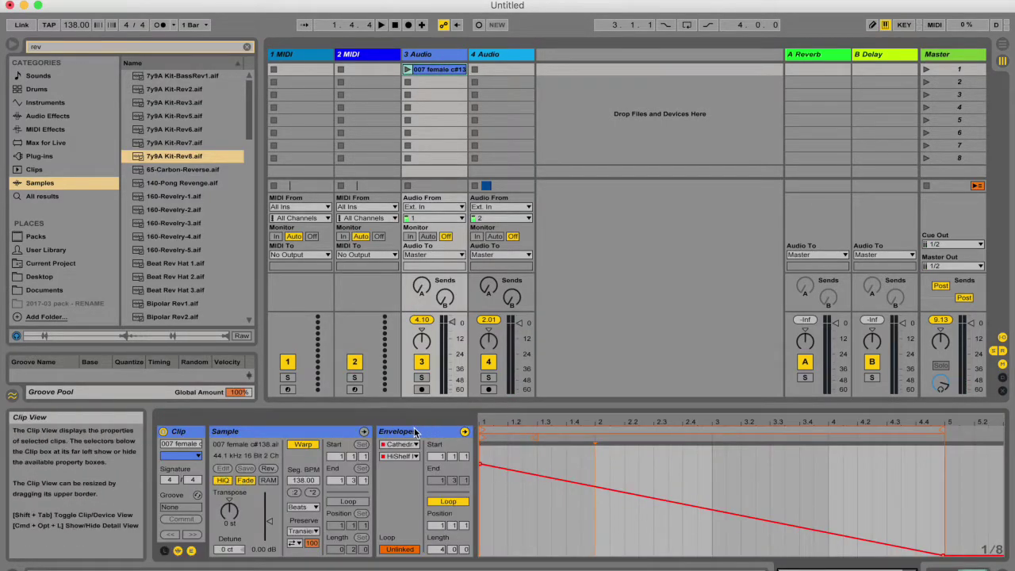
pyautogui.click(400, 549)
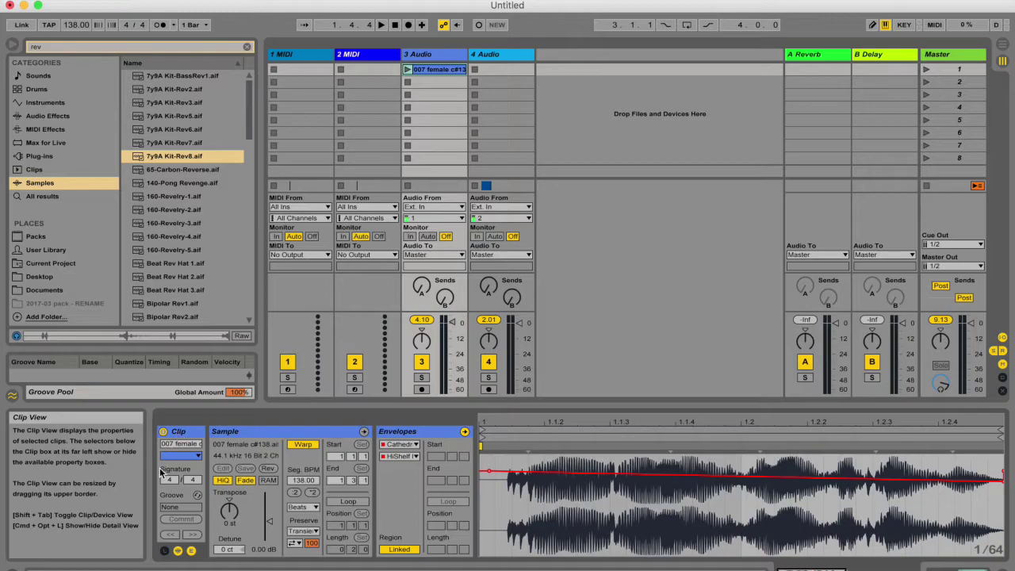
pyautogui.click(191, 551)
pyautogui.click(178, 551)
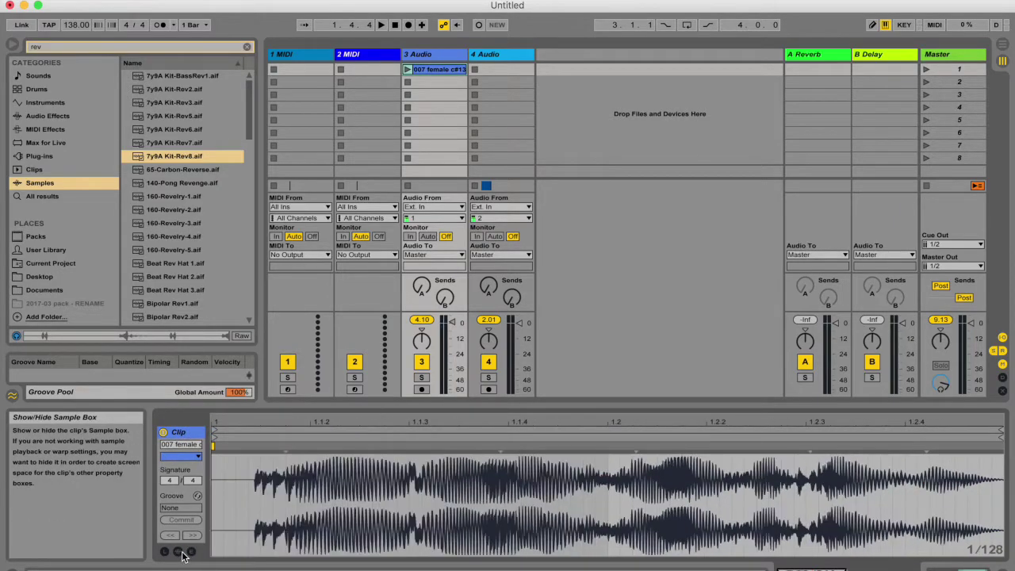
pyautogui.click(178, 553)
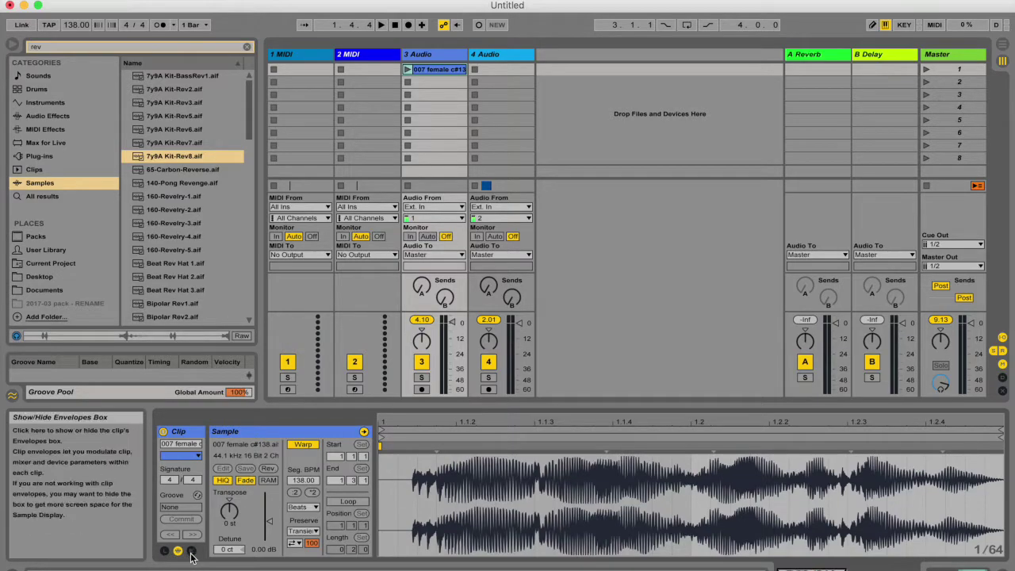
pyautogui.click(191, 550)
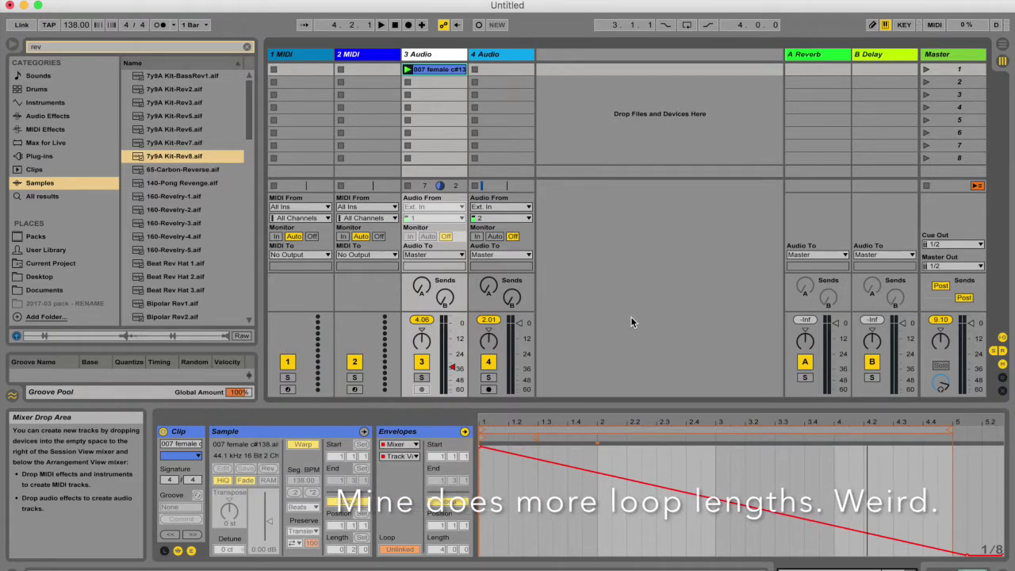
# Unfreeze and refreeze track 3, then flatten it into a new 32-bit 'Freeze 3-Audio-8' sample.
pyautogui.rightClick(445, 67)
pyautogui.click(492, 208)
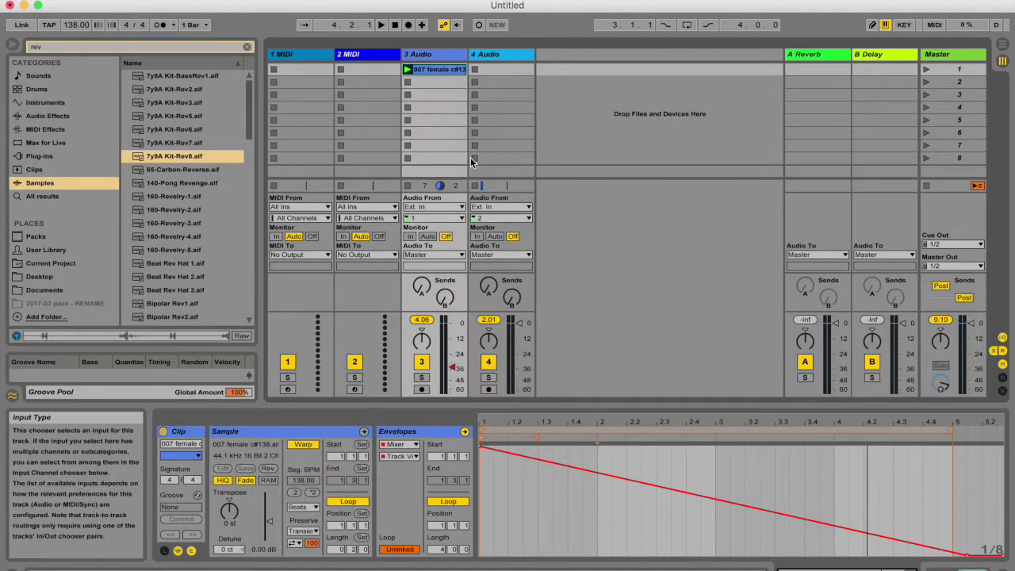
pyautogui.rightClick(429, 73)
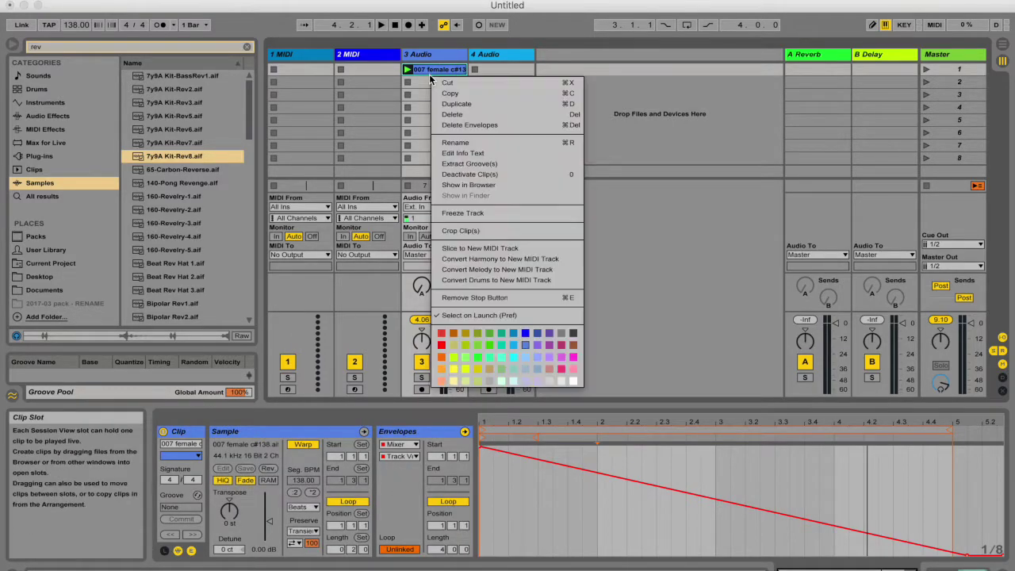
pyautogui.click(474, 213)
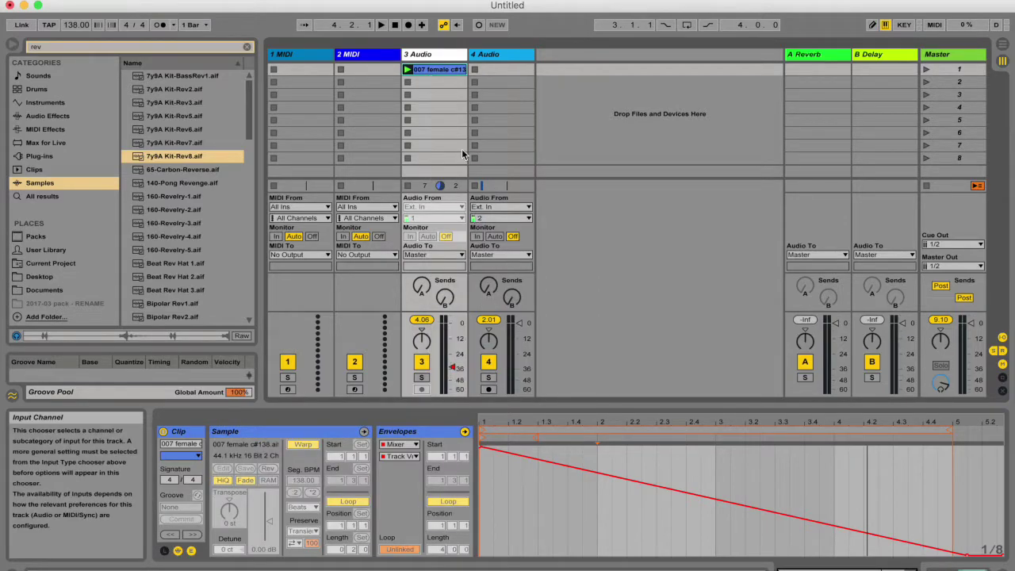
pyautogui.rightClick(441, 70)
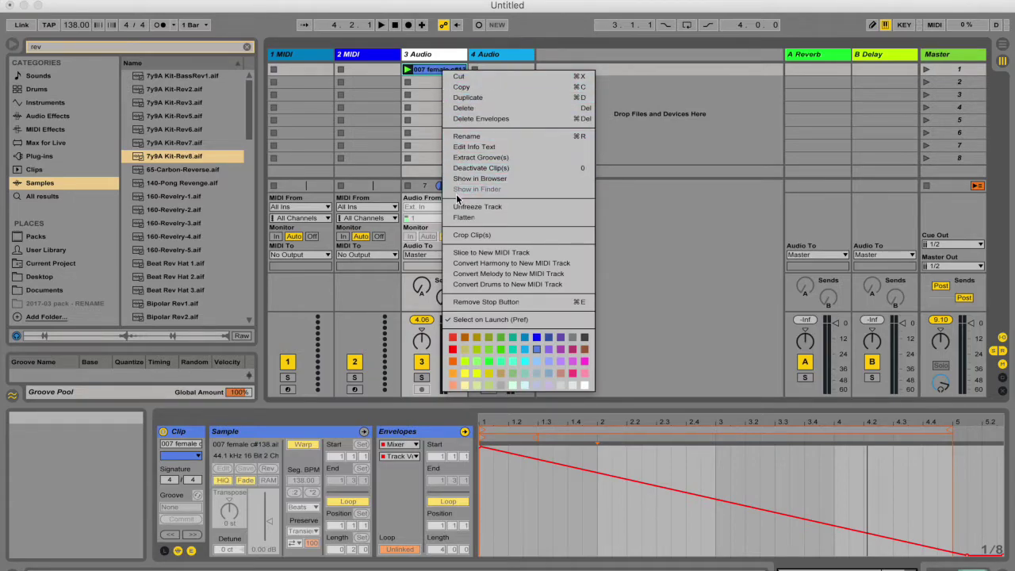
pyautogui.click(457, 216)
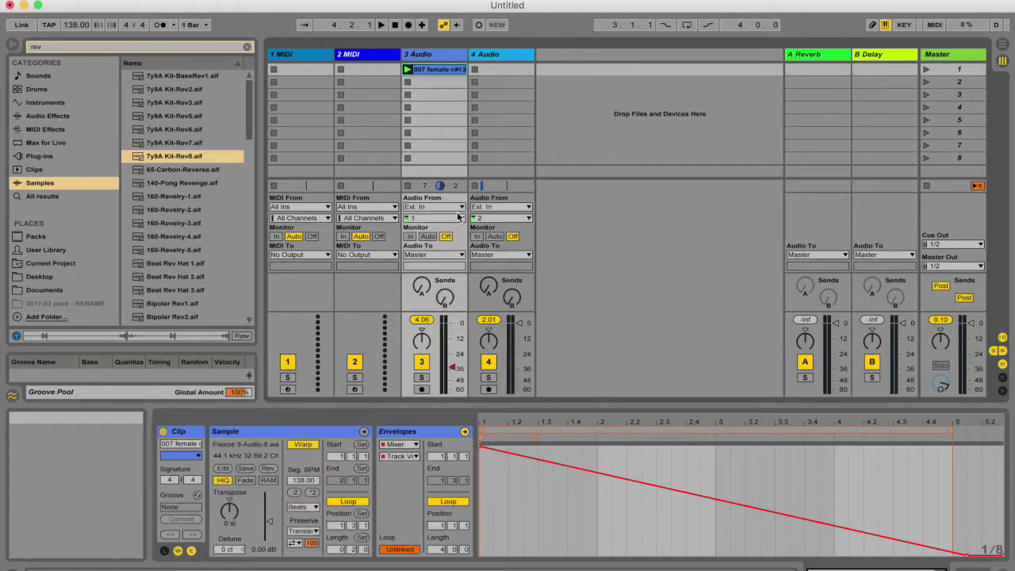